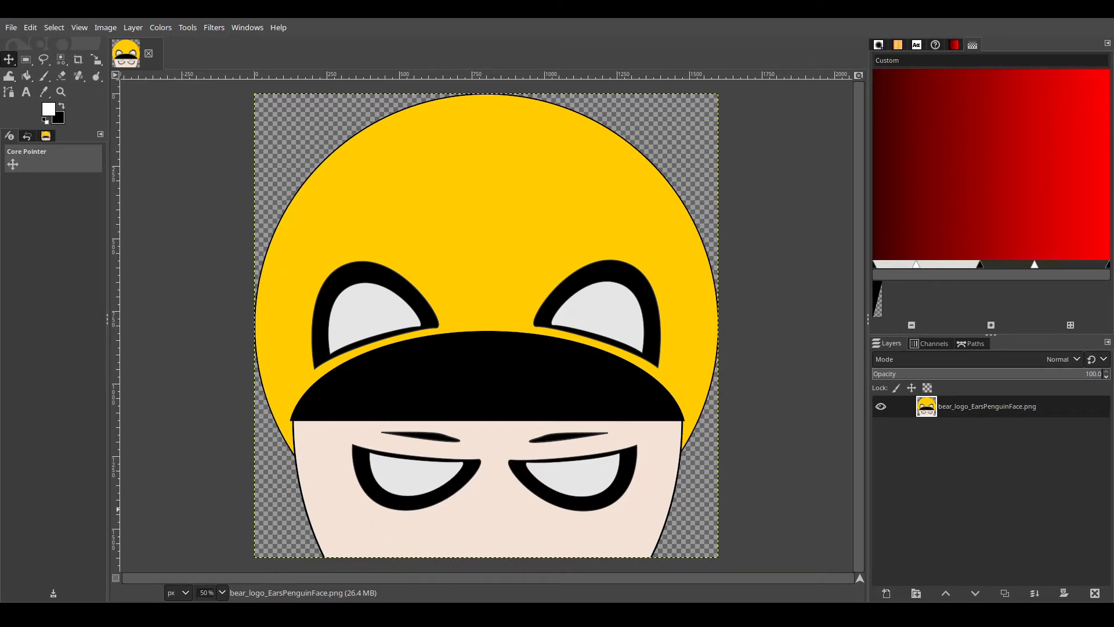
# Add the bear_logo_EarsPenguinFace2 to Face5 images as layers and stack them in numerical order, 2 to 5, beneath the original face layer
pyautogui.moveTo(781, 489); pyautogui.dragTo(988, 500)
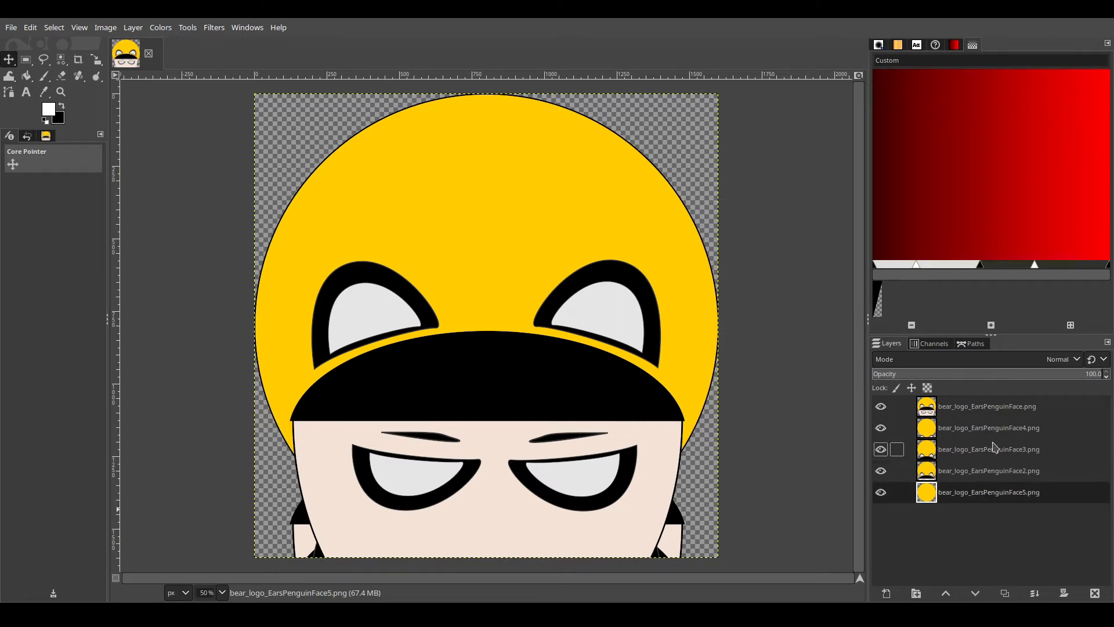
pyautogui.click(994, 435)
pyautogui.moveTo(994, 434); pyautogui.dragTo(997, 479)
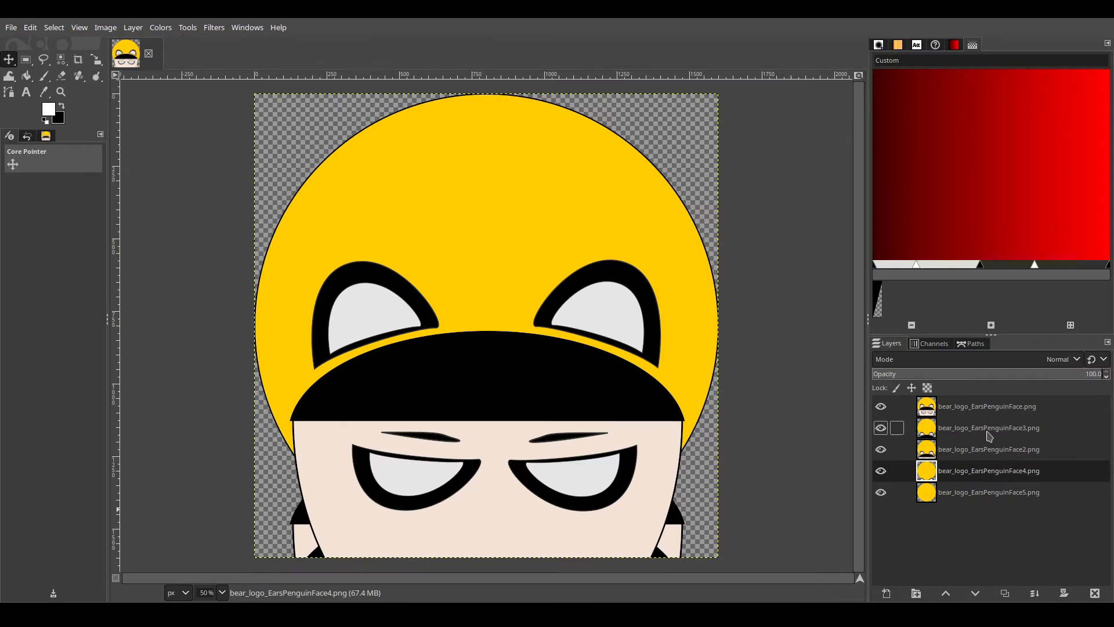
pyautogui.moveTo(988, 432); pyautogui.dragTo(995, 456)
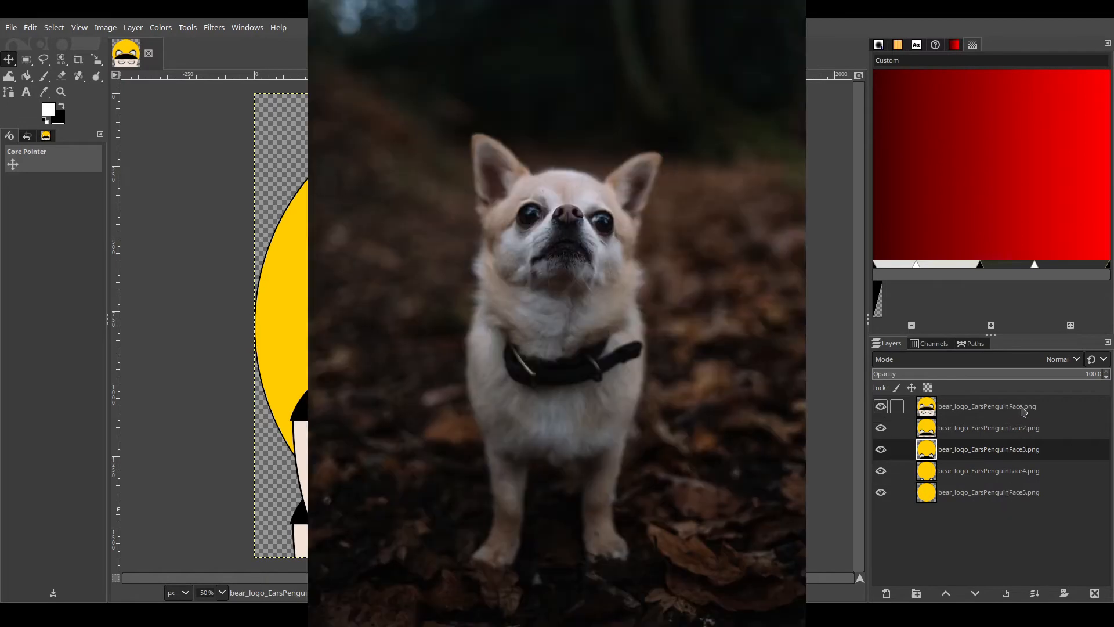
# Append the frame delay (1000ms) to the name of the topmost layer, bear_logo_EarsPenguinFace.png
pyautogui.click(1024, 410)
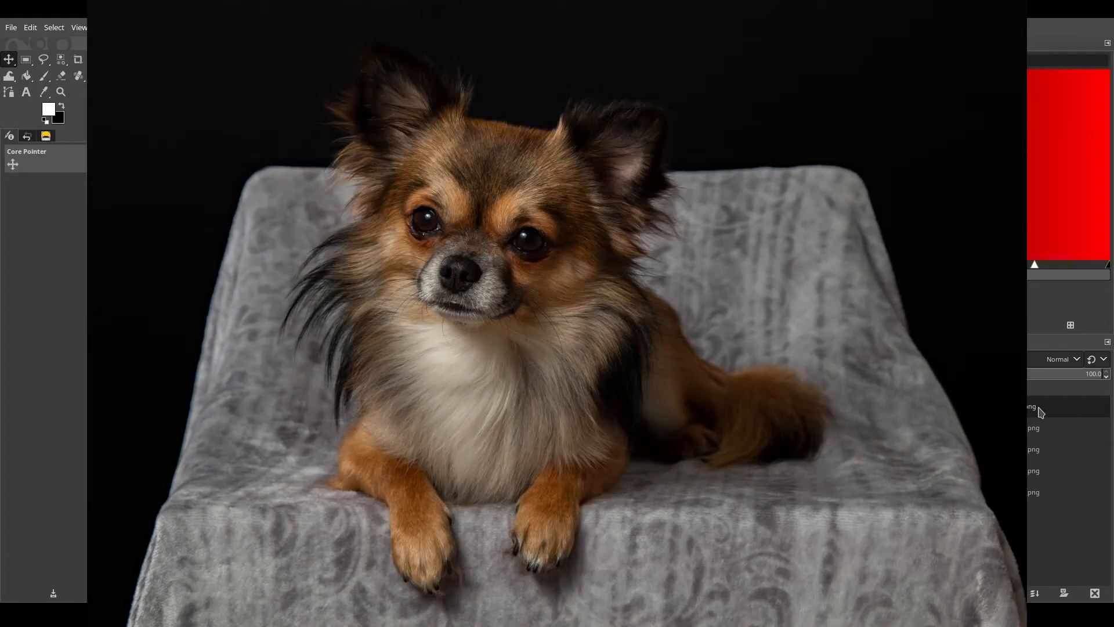
pyautogui.doubleClick(1040, 409)
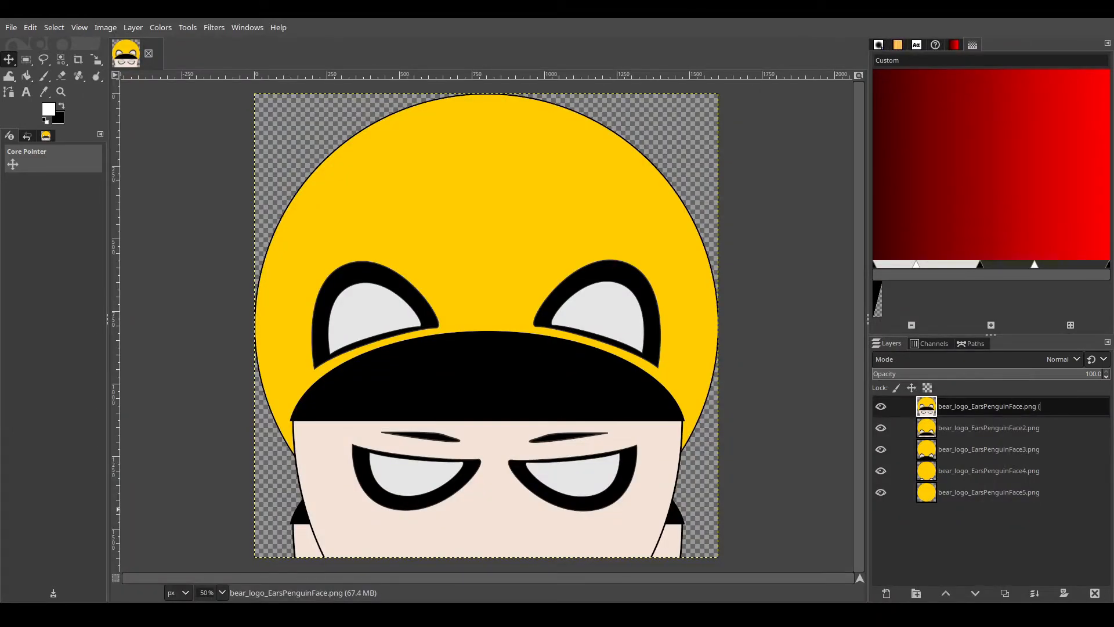
pyautogui.write('(5000ms')
pyautogui.press('BackSpace')
pyautogui.write('1')
pyautogui.press('Return')
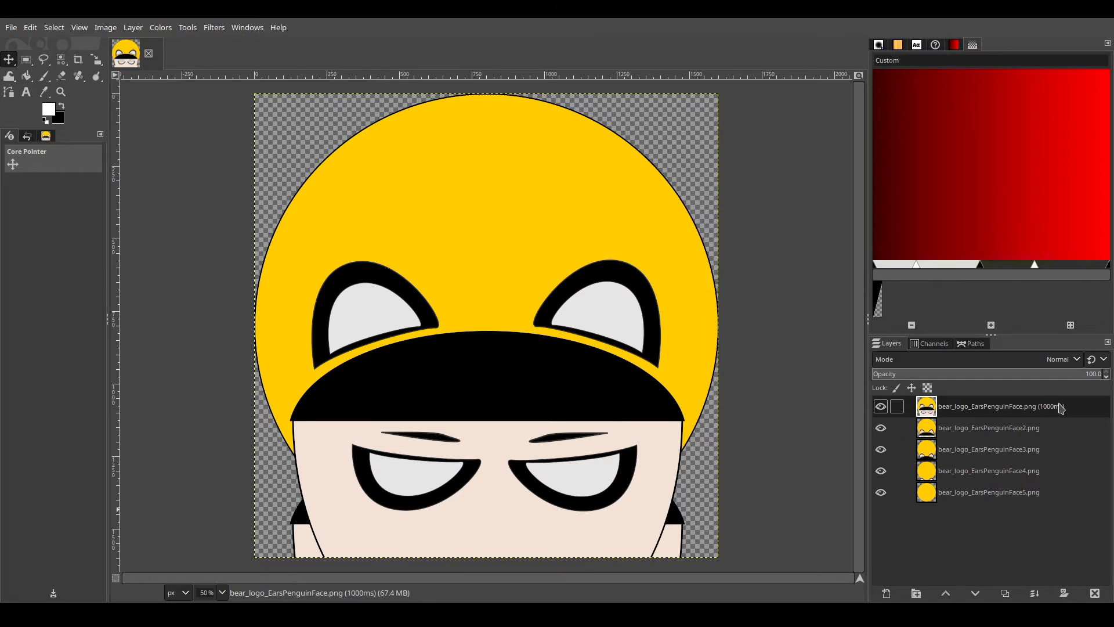
# Append the frame disposal tag (replace) to the topmost layer's name, directly after its delay
pyautogui.doubleClick(1062, 414)
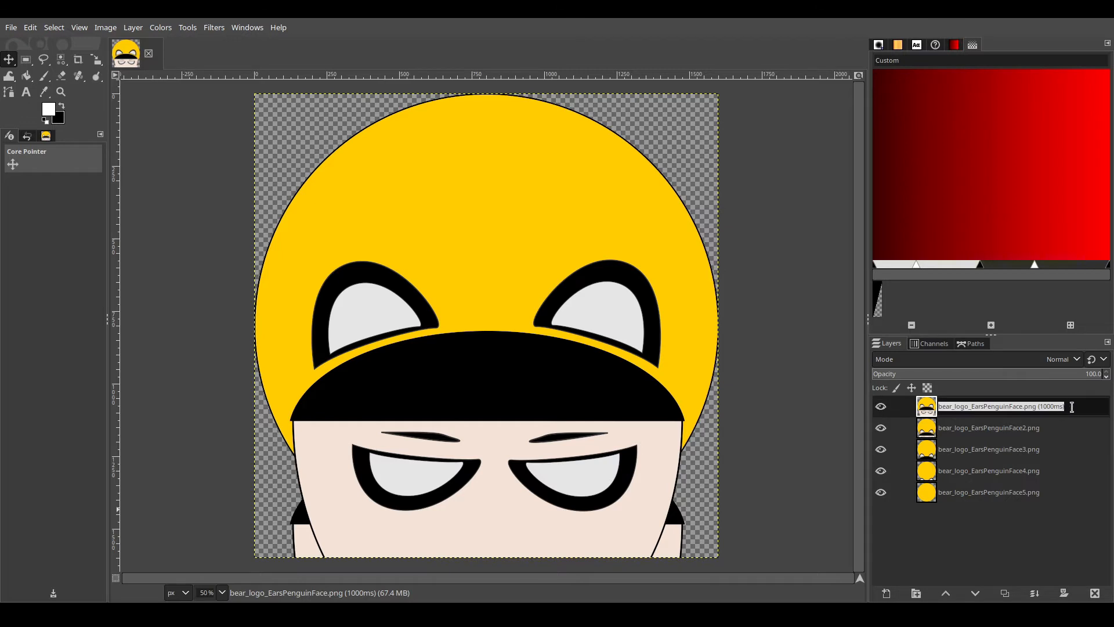
pyautogui.click(1072, 407)
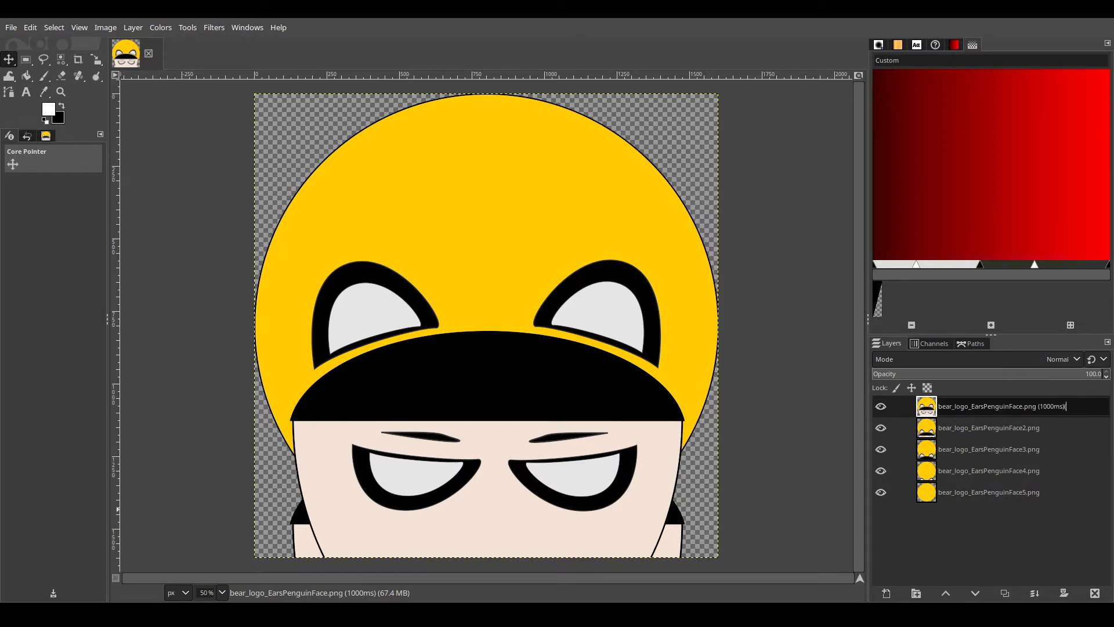
pyautogui.write('(replace)')
# Append (100ms)(replace) to the name of the layer bear_logo_EarsPenguinFace2.png
pyautogui.click(1062, 434)
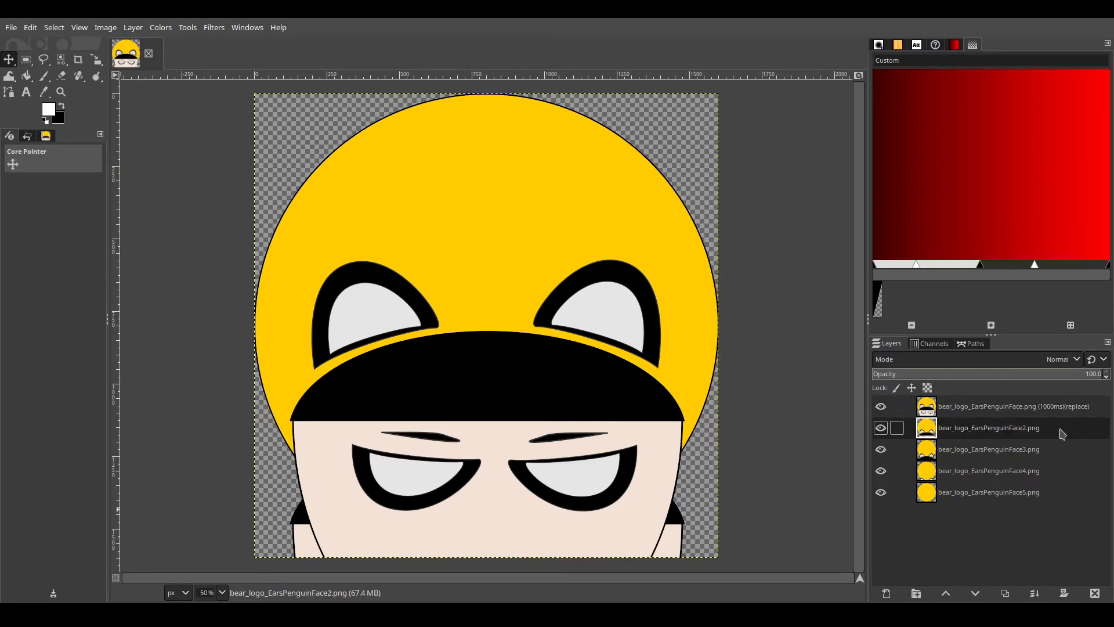
pyautogui.doubleClick(1063, 434)
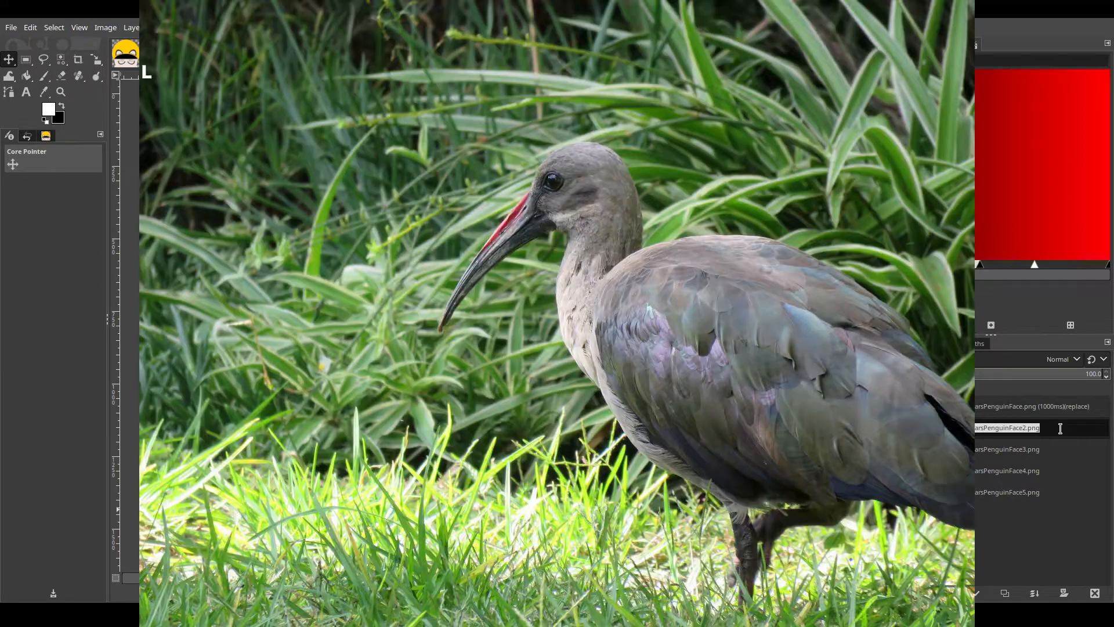
pyautogui.click(1061, 428)
pyautogui.write('(')
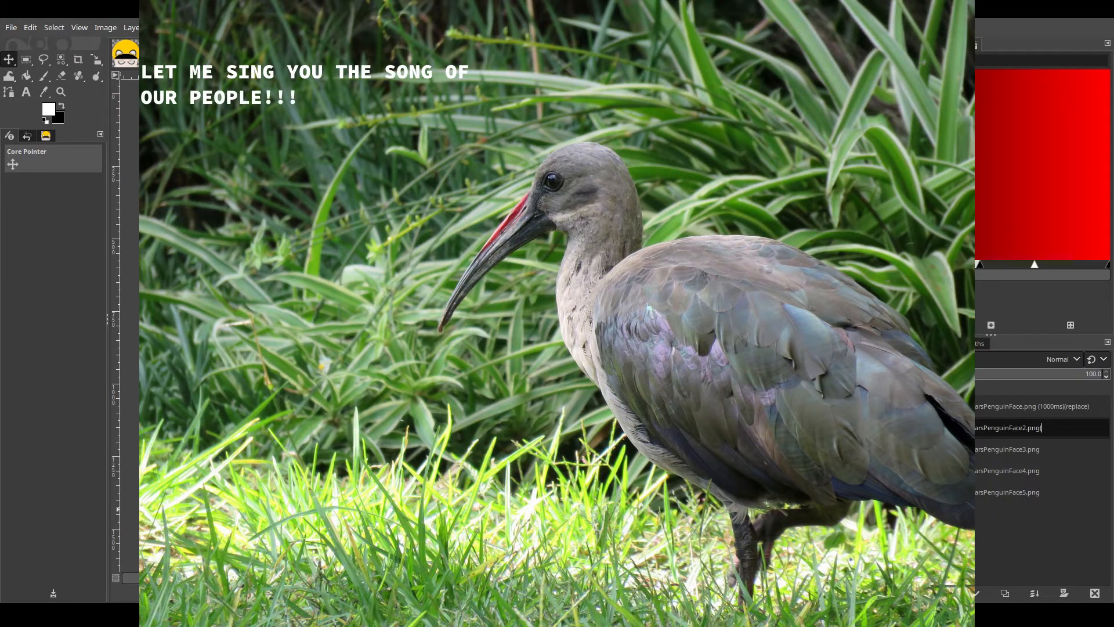
pyautogui.write('100')
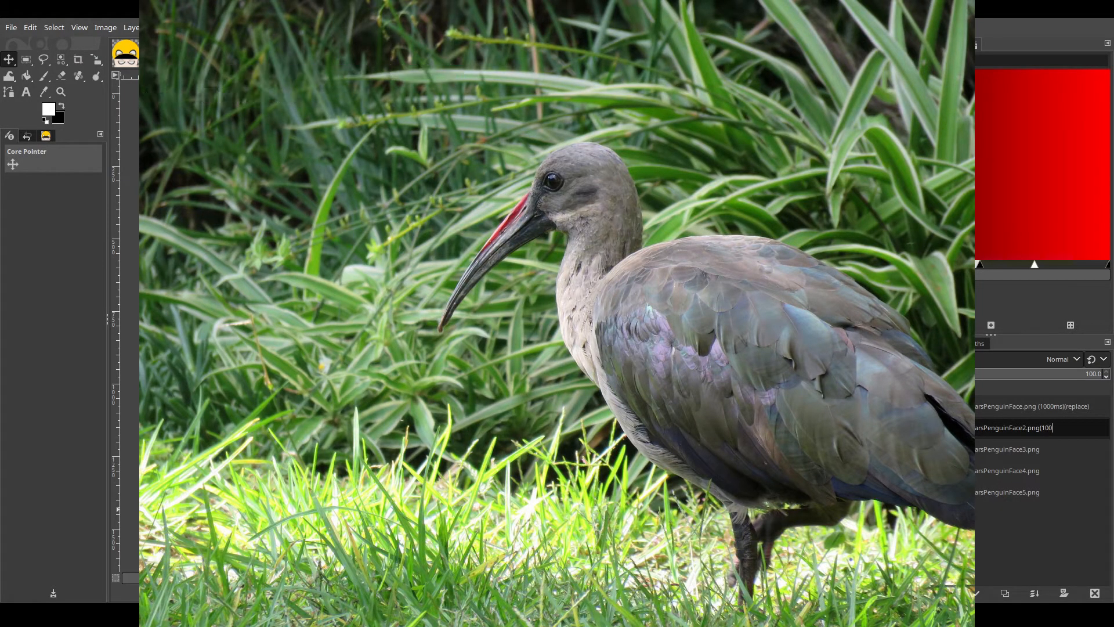
pyautogui.write('ms')
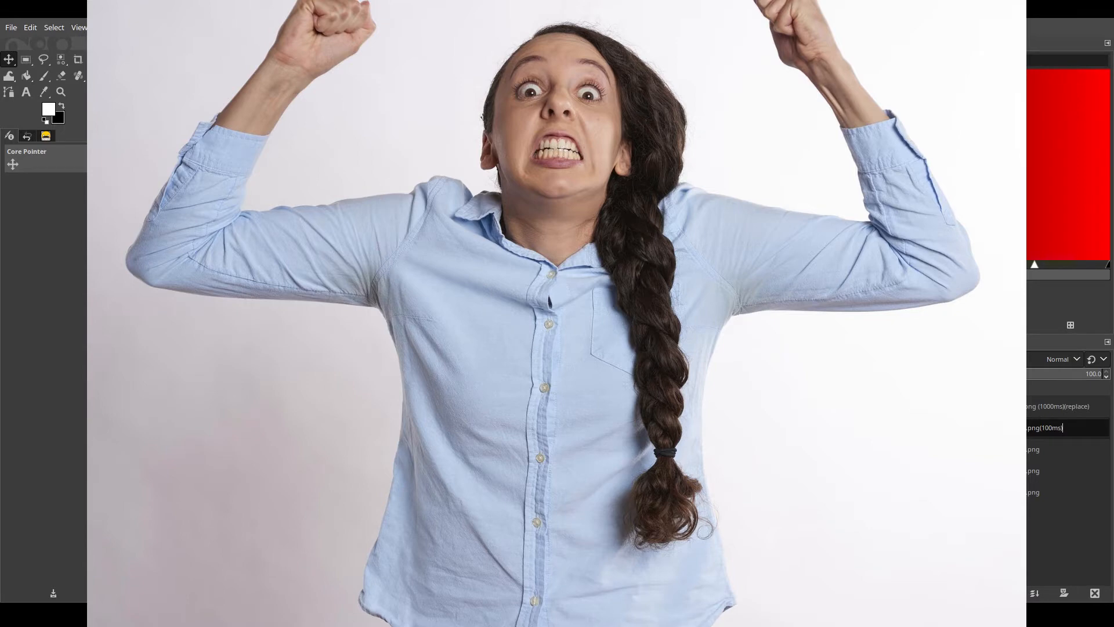
pyautogui.write(')')
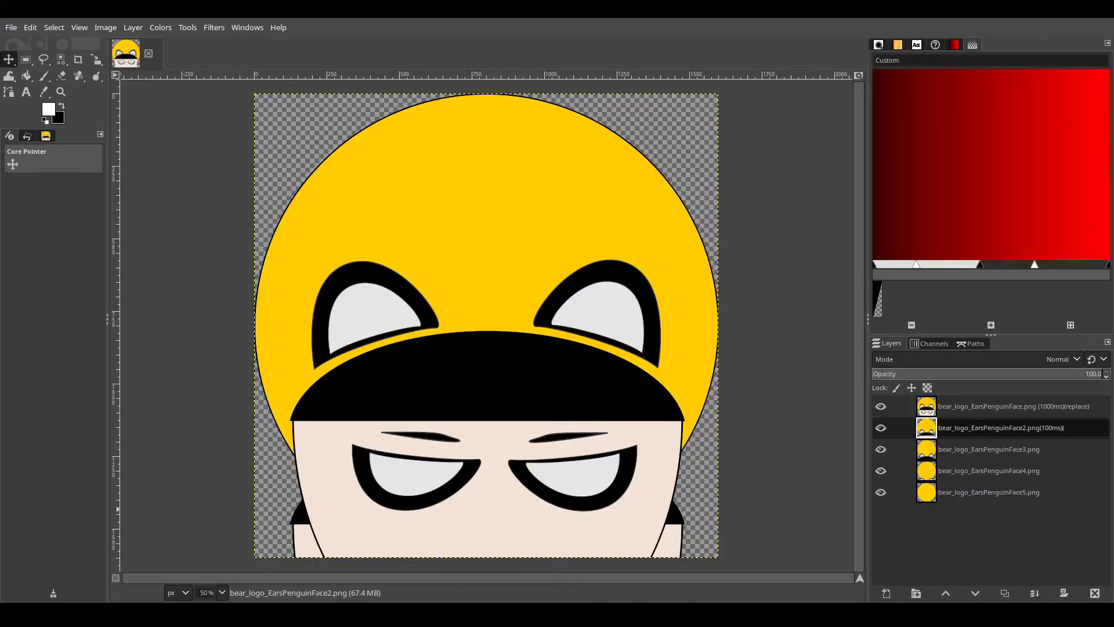
pyautogui.write('(replace')
# Append (100ms)(replace) to the name of the layer bear_logo_EarsPenguinFace3.png
pyautogui.click(1055, 451)
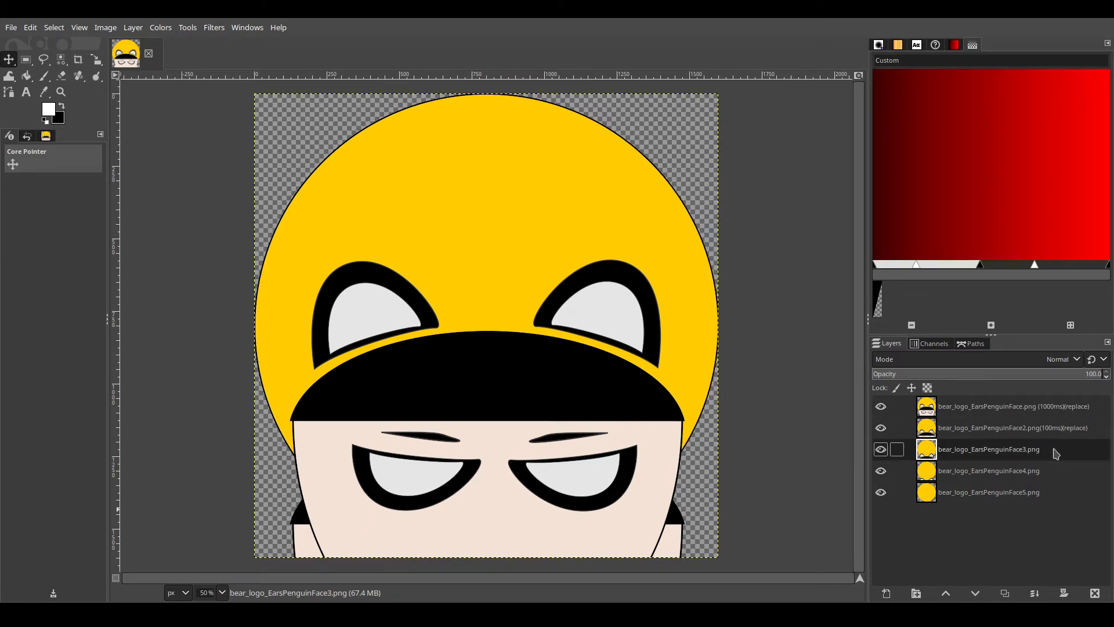
pyautogui.click(1057, 454)
pyautogui.click(1055, 450)
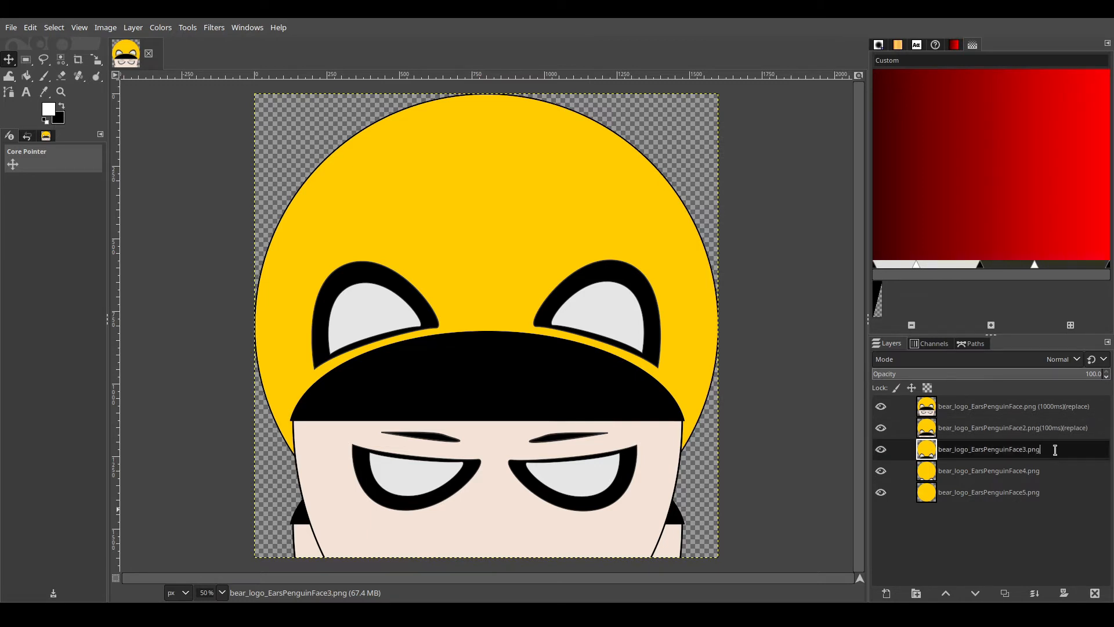
pyautogui.write('(100ms)(replace')
# Append (100ms)(replace) to the name of the layer bear_logo_EarsPenguinFace4.png
pyautogui.doubleClick(1046, 470)
pyautogui.click(1049, 471)
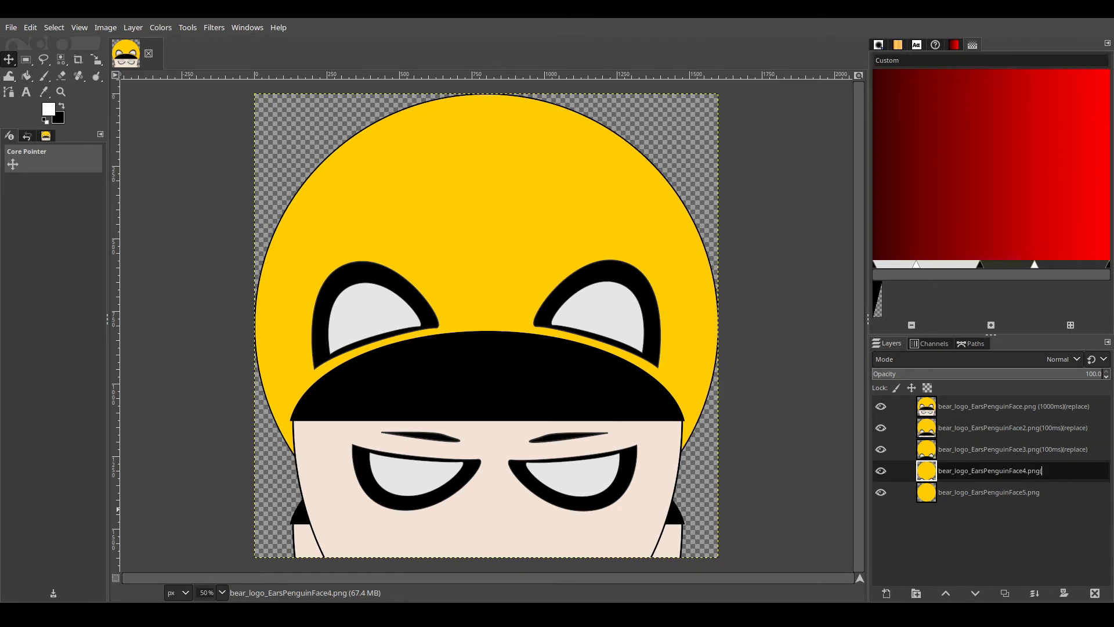
pyautogui.write('(100ms)(replace)')
# Append (100ms)(replace) to the name of the bottommost layer, bear_logo_EarsPenguinFace5.png
pyautogui.click(1061, 494)
pyautogui.doubleClick(1061, 494)
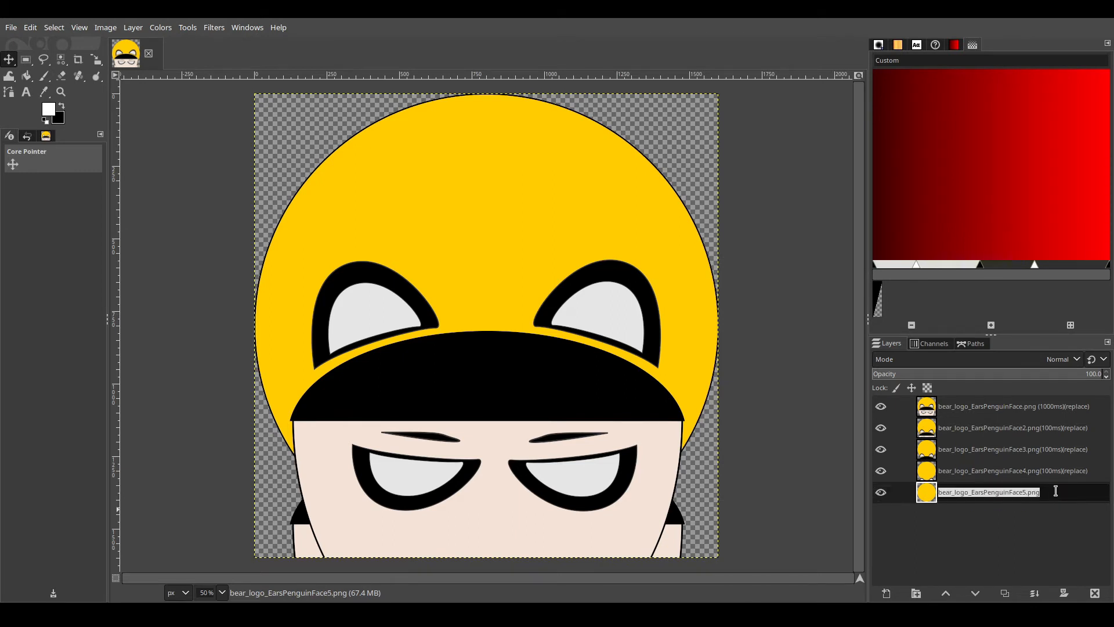
pyautogui.click(1056, 491)
pyautogui.write('(')
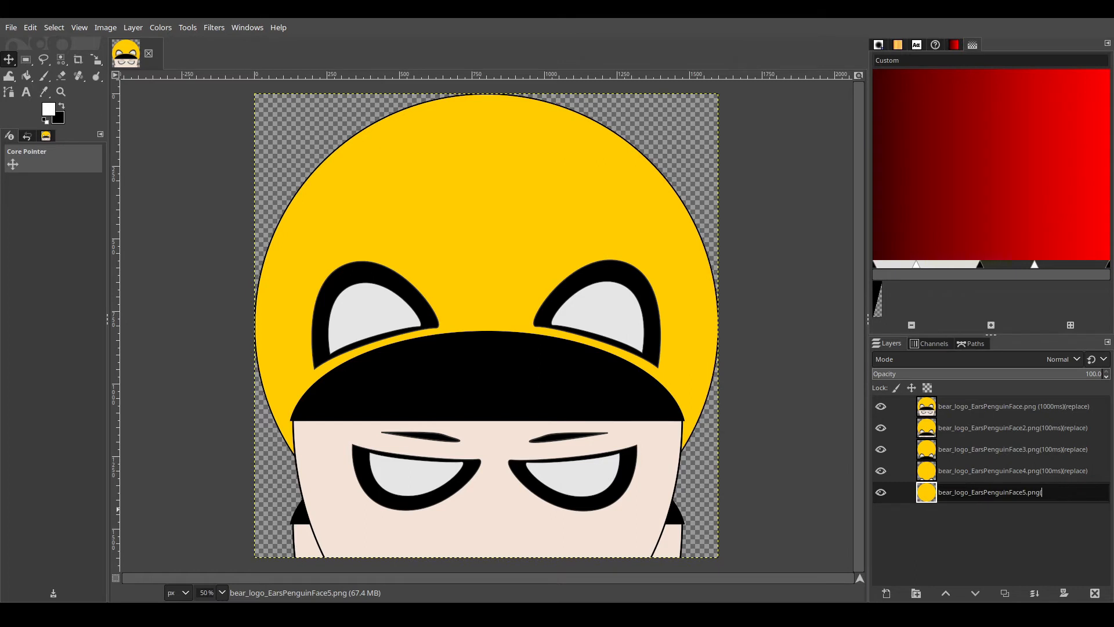
pyautogui.write('100ms)(replace')
pyautogui.press('Return')
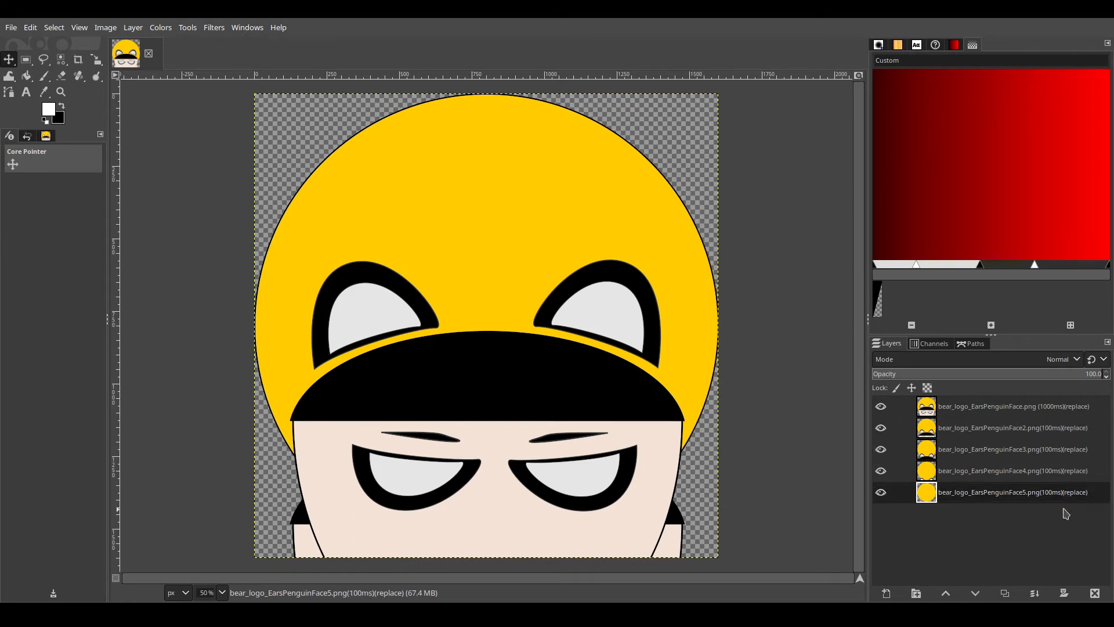
# Change the frame delay in the topmost layer's name to 5000ms
pyautogui.doubleClick(1047, 405)
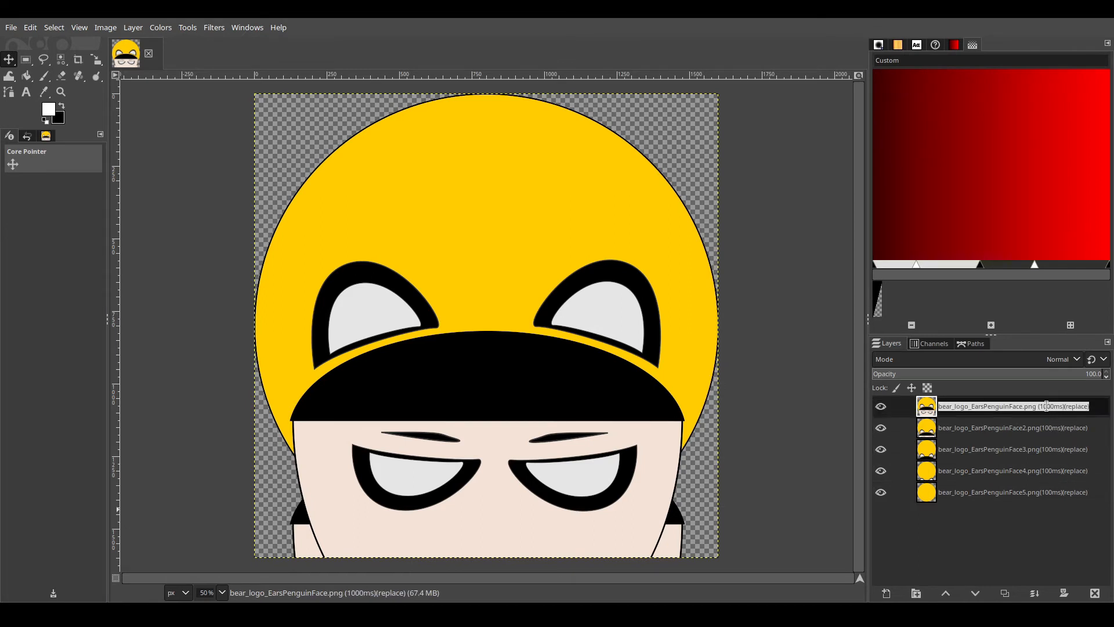
pyautogui.click(1046, 405)
pyautogui.press('BackSpace')
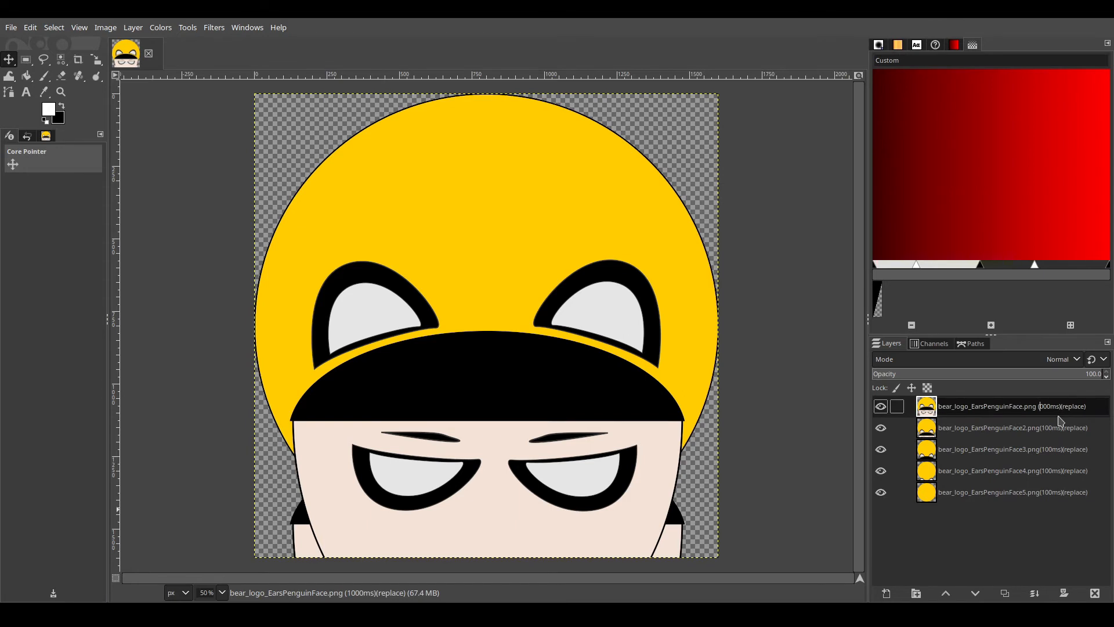
pyautogui.write('5')
pyautogui.press('Return')
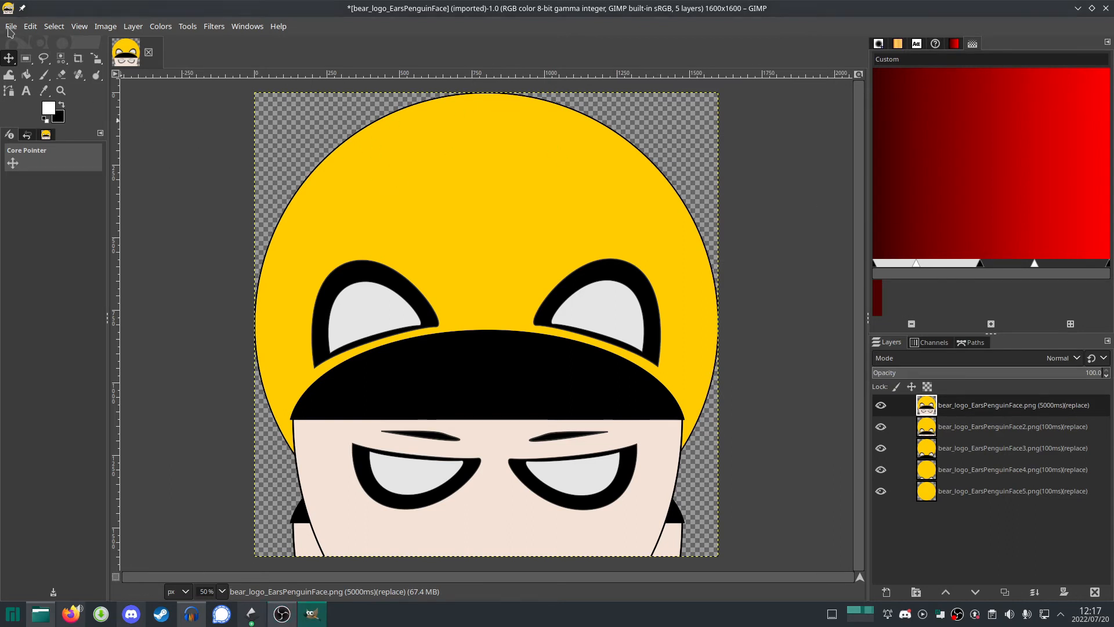
# Start exporting the image to the Pictures folder under the file name myanimation.gif
pyautogui.click(11, 27)
pyautogui.click(48, 231)
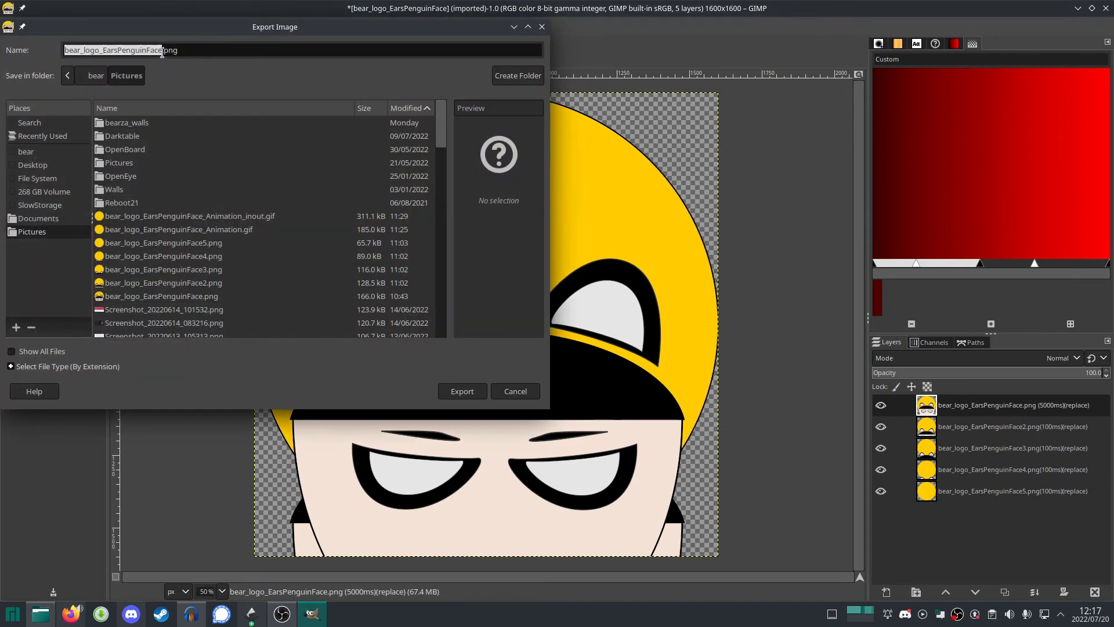
pyautogui.moveTo(161, 50); pyautogui.dragTo(63, 44)
pyautogui.write('myanima')
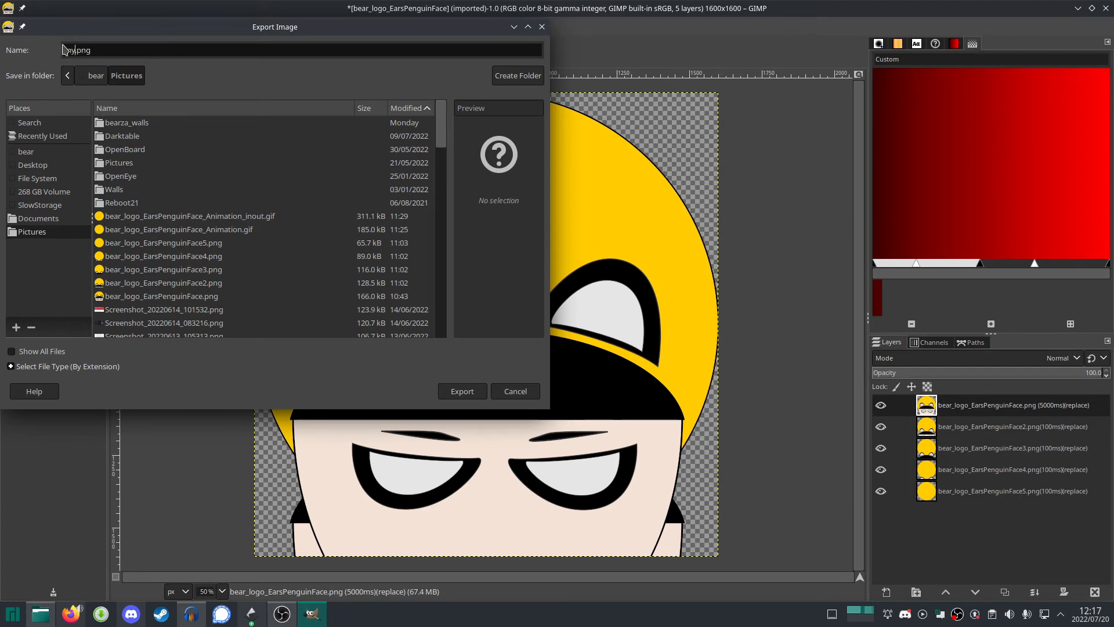
pyautogui.write('tion.gif')
pyautogui.click(472, 394)
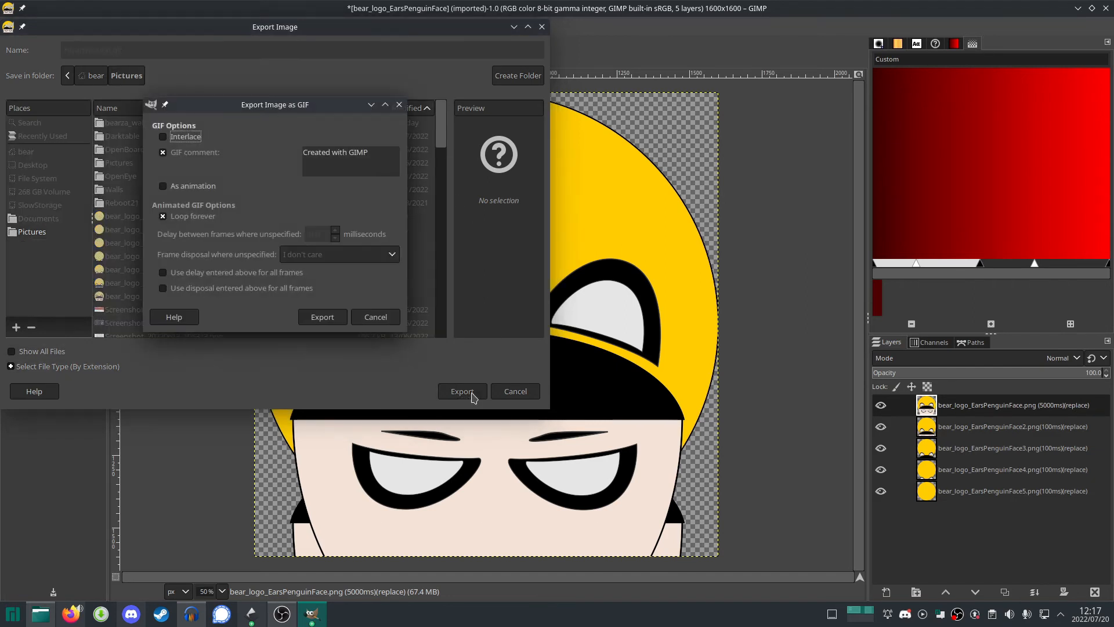
# Set the GIF to export as an animation and complete the export
pyautogui.click(198, 187)
pyautogui.click(197, 187)
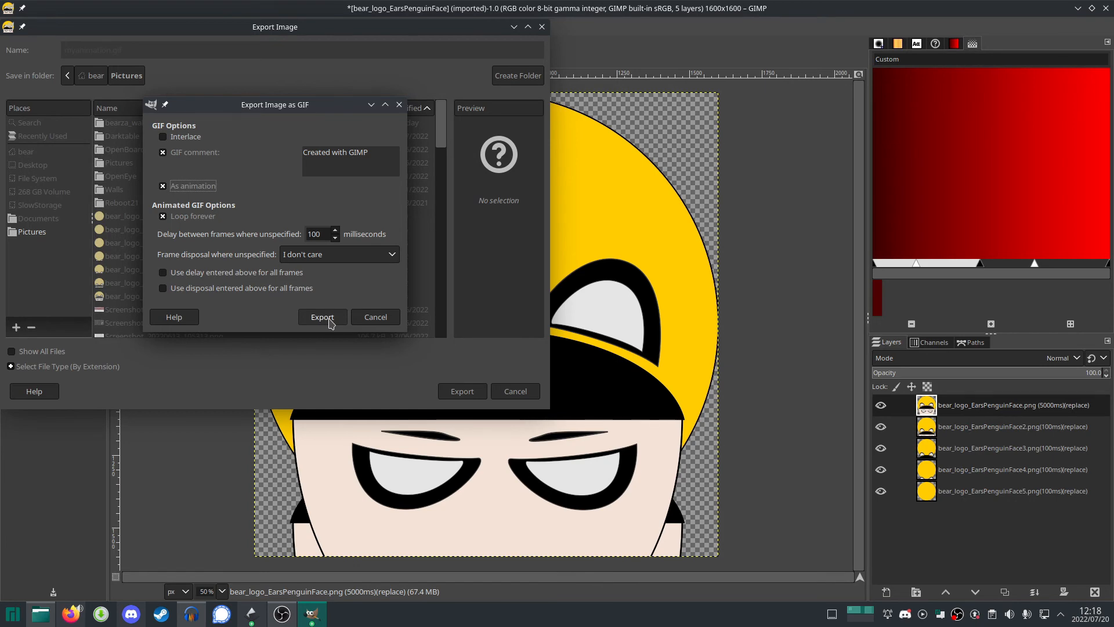
pyautogui.click(329, 321)
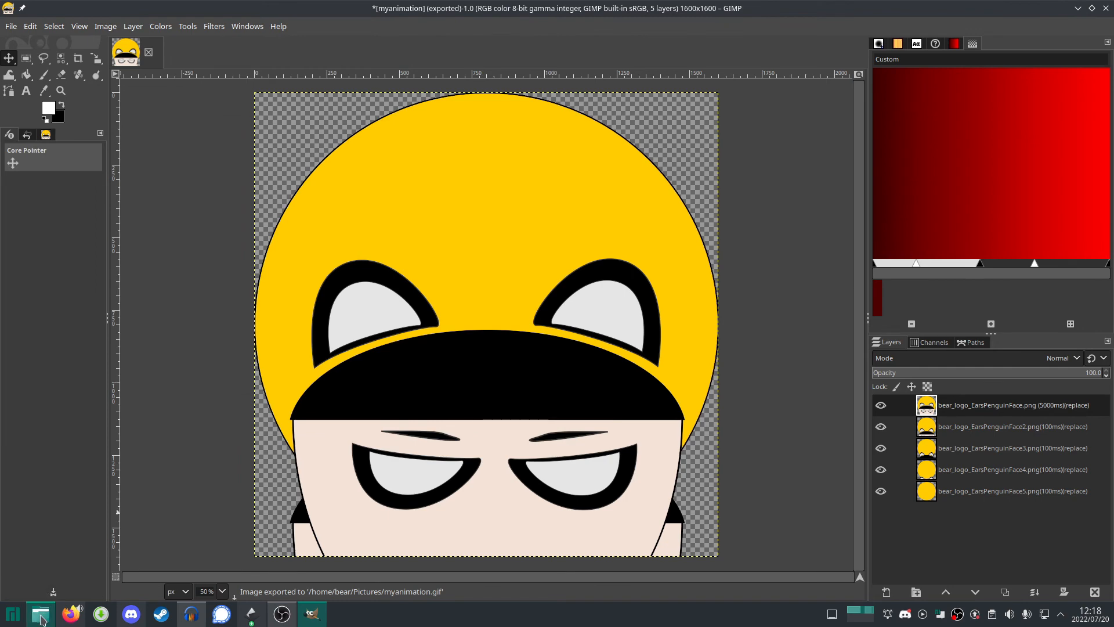
# Switch to the Dolphin file manager, open myanimation.gif from the Pictures folder and play it in full screen
pyautogui.click(40, 615)
pyautogui.click(301, 150)
pyautogui.scroll(3, 302, 142)
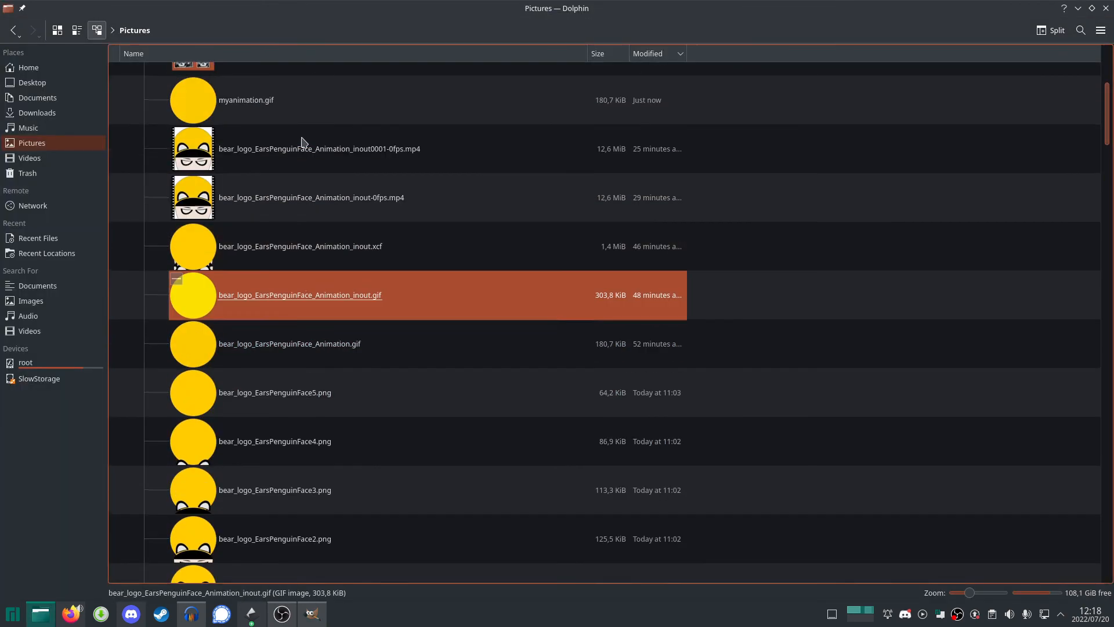
pyautogui.scroll(3, 302, 142)
pyautogui.doubleClick(277, 241)
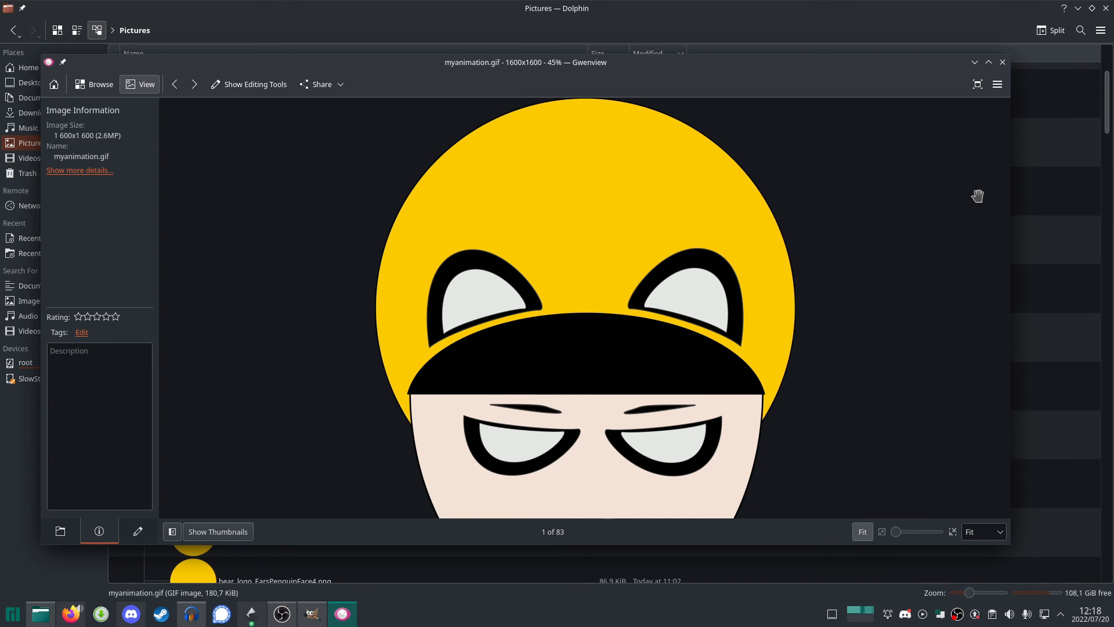
pyautogui.click(978, 84)
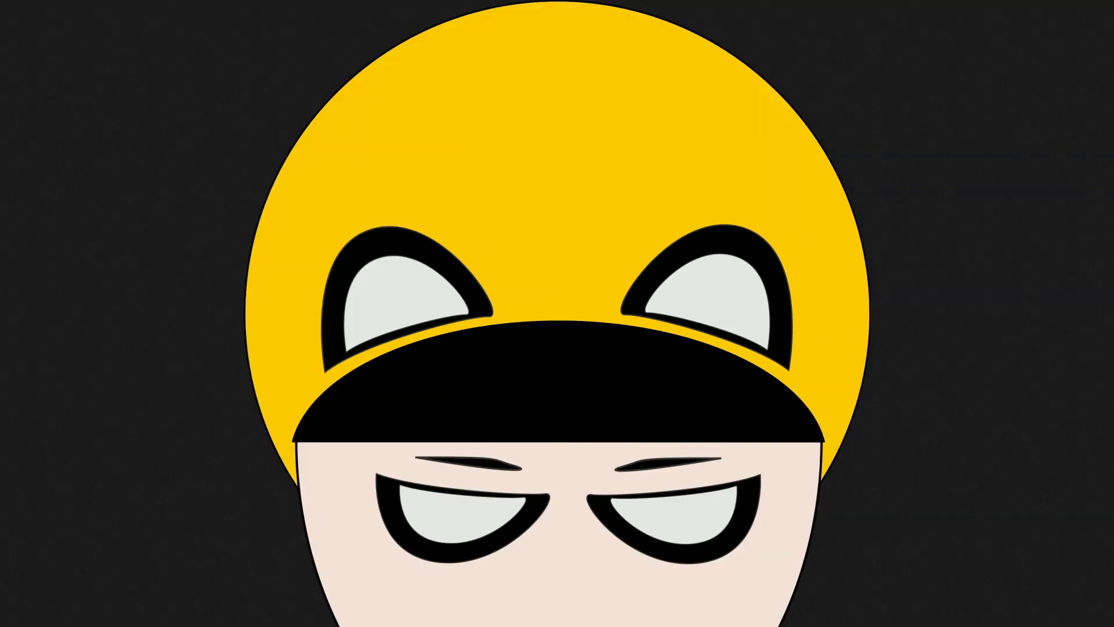